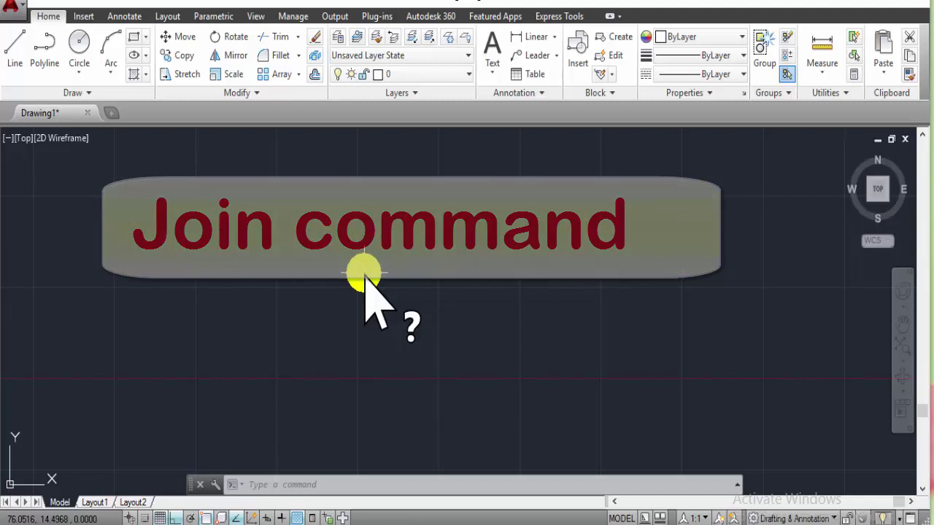
Step: Draw a horizontal line with LINE, then a tall vertical line crossing its right end
type("L")
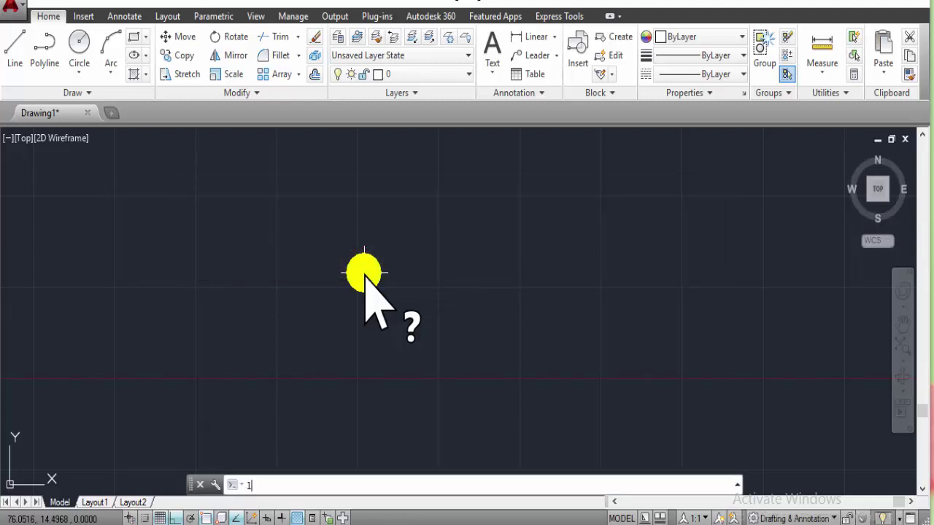
key("Return")
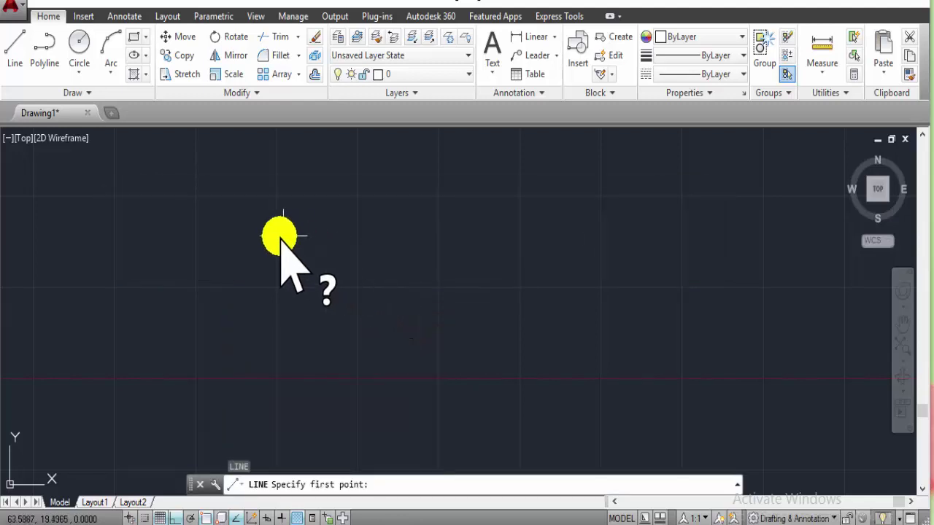
left_click(242, 283)
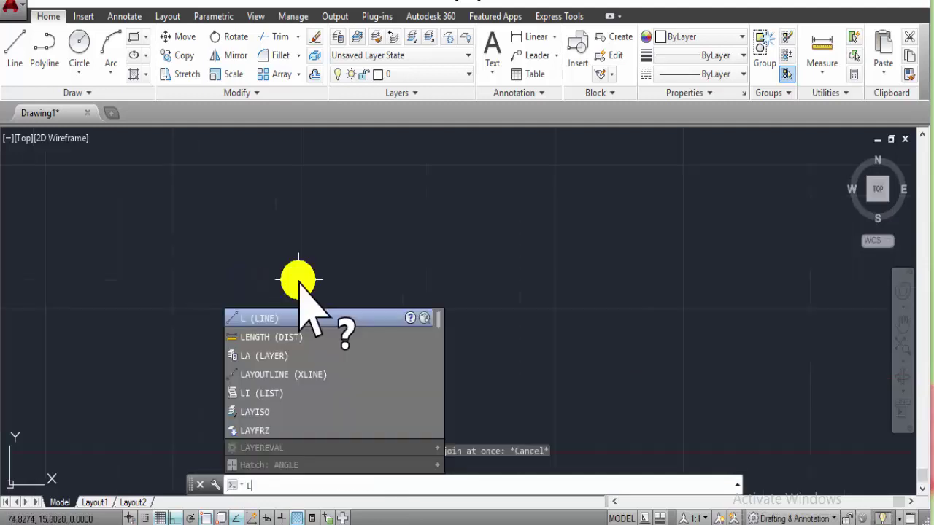
key("Escape")
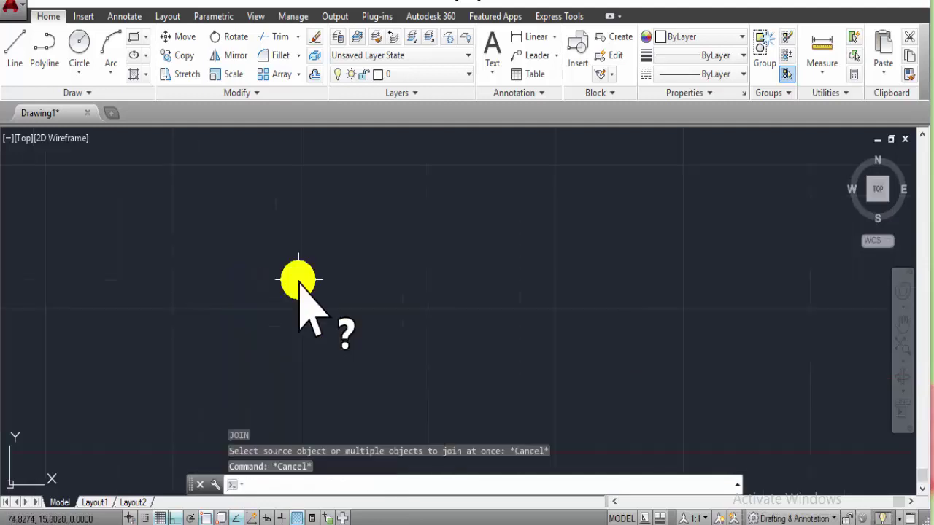
type("l")
key("Return")
left_click(227, 286)
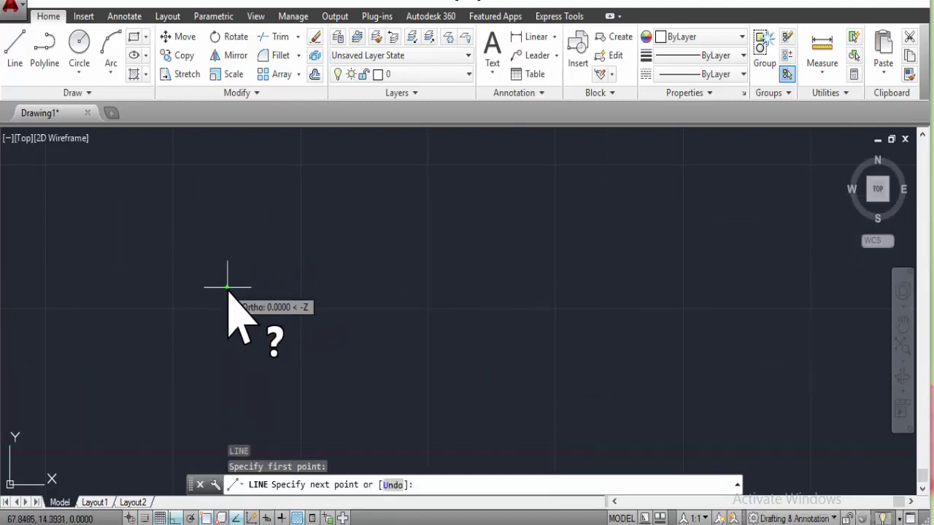
left_click(383, 286)
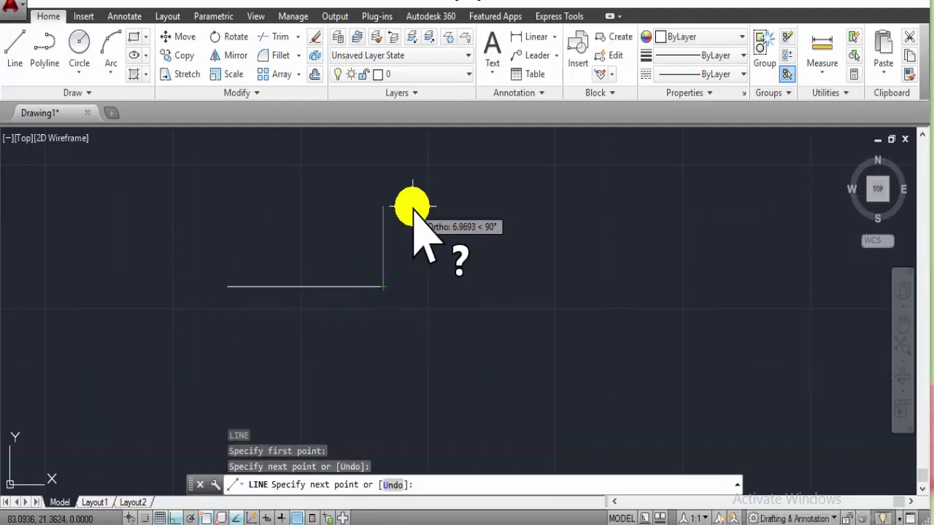
left_click(379, 154)
left_click(361, 410)
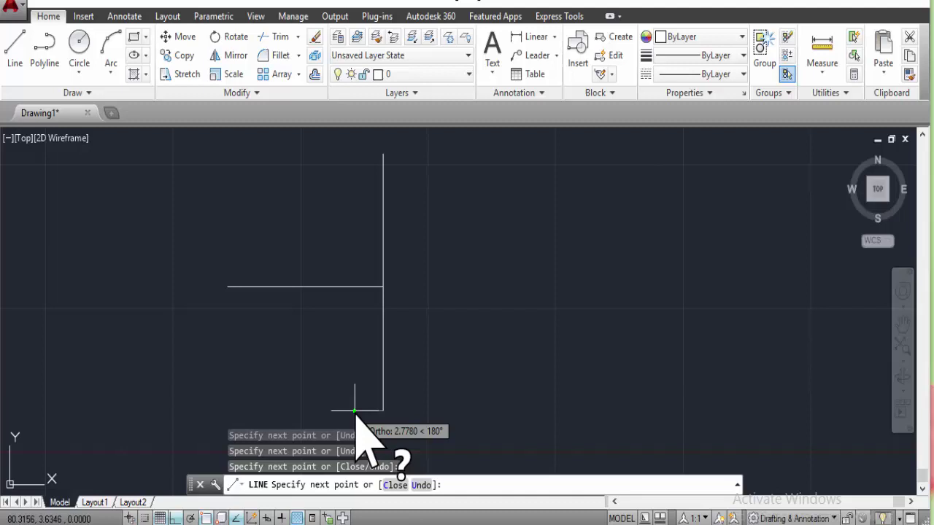
key("Return")
Step: Select the vertical and horizontal lines one at a time to show they are separate objects
left_click(422, 188)
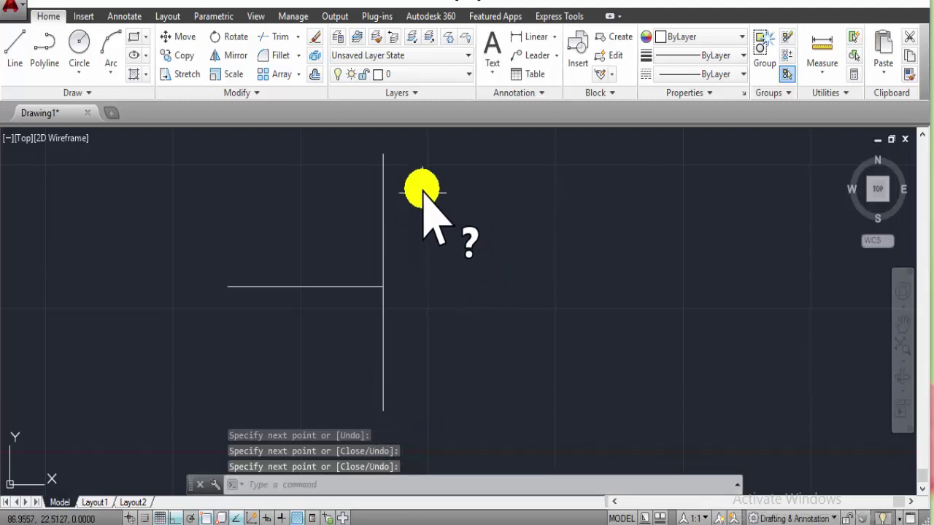
left_click(334, 210)
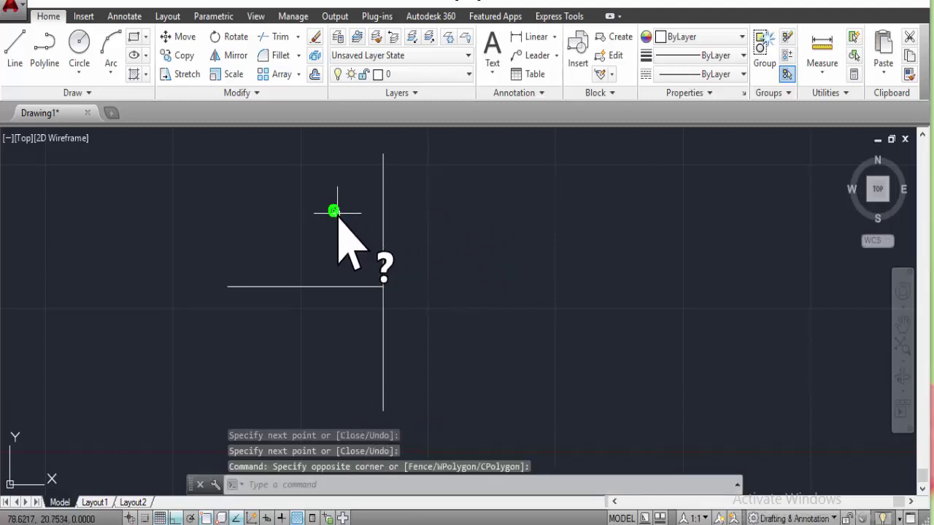
key("Escape")
left_click(281, 243)
left_click(169, 334)
key("Escape")
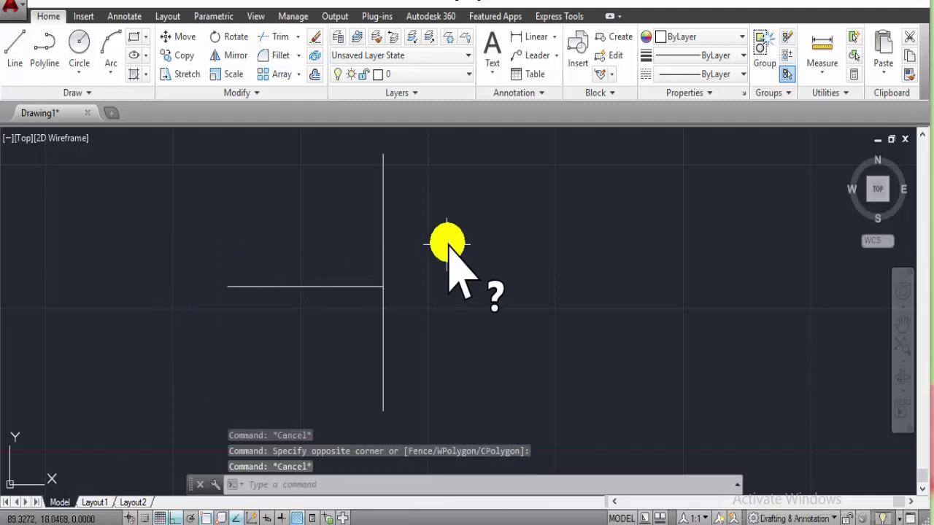
Step: Join all three line segments into one polyline with JOIN
type("j")
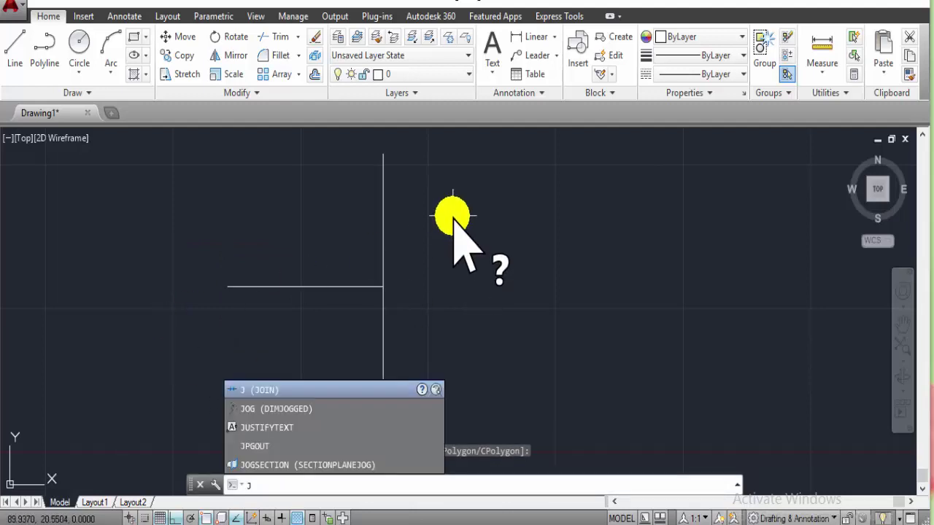
key("Return")
left_click(417, 212)
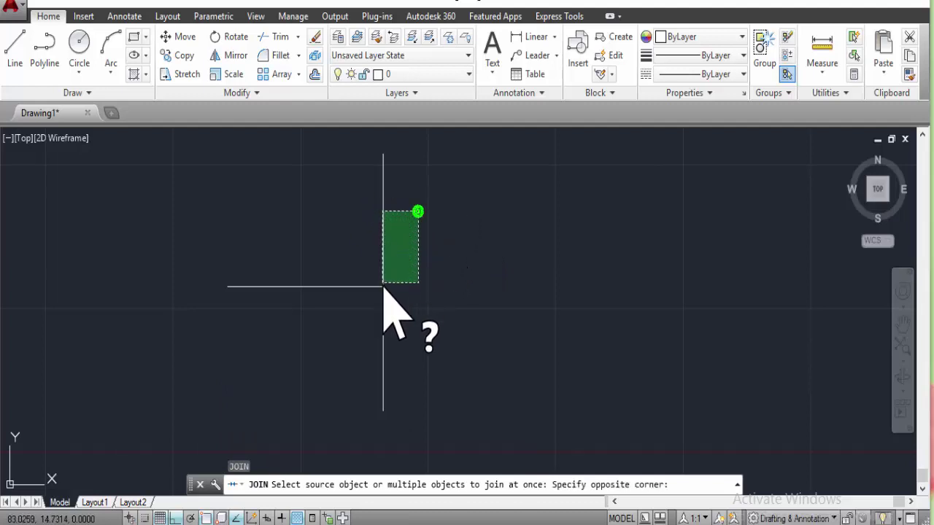
left_click(326, 332)
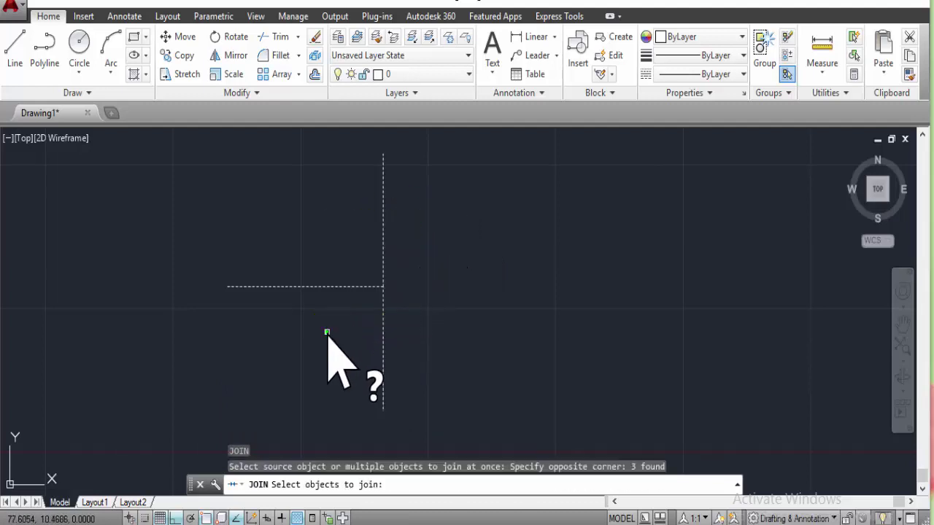
right_click(494, 216)
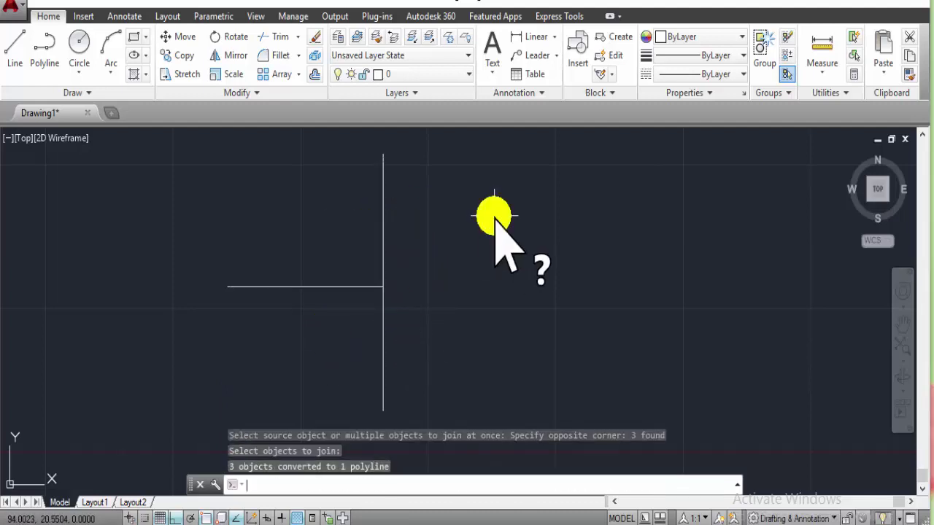
Step: Select the sideways T shape to confirm it is now a single polyline
left_click(406, 153)
left_click(356, 199)
left_click(299, 191)
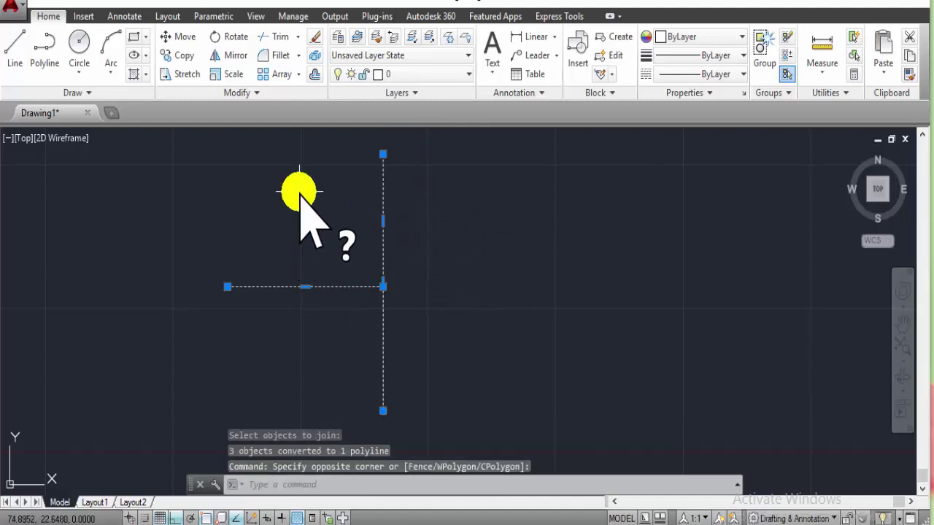
key("Escape")
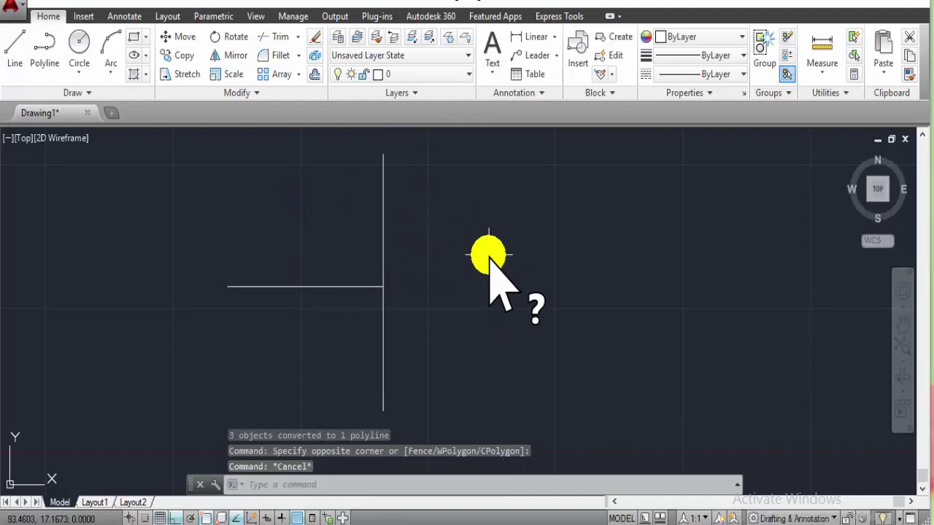
Step: Start another JOIN command
type("j")
key("Return")
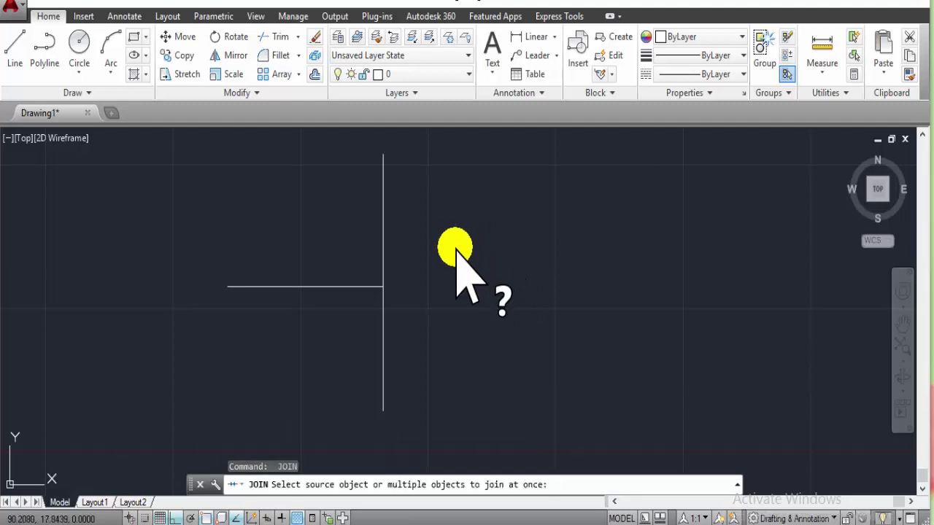
left_click(453, 238)
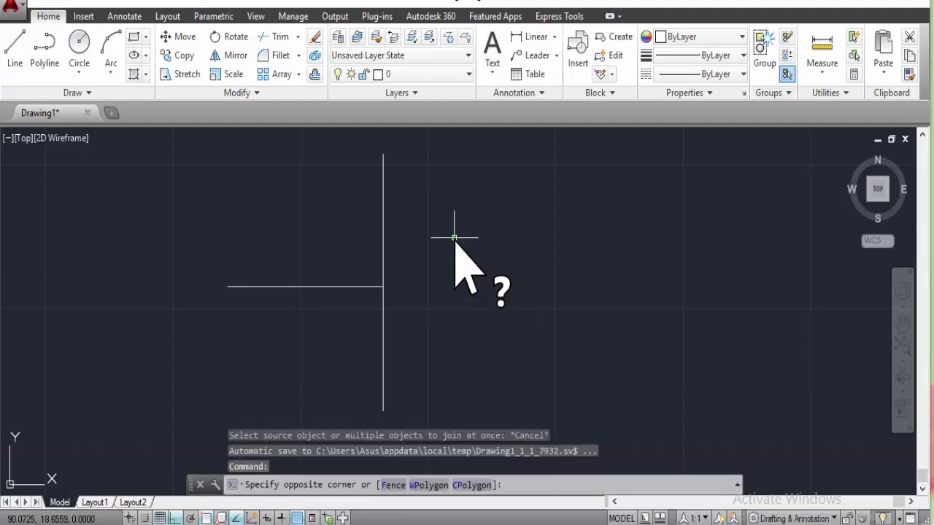
Step: Draw a rectangular outline right of the T shape, extending its left edge above the top
key("Escape")
type("l")
key("Return")
left_click(455, 237)
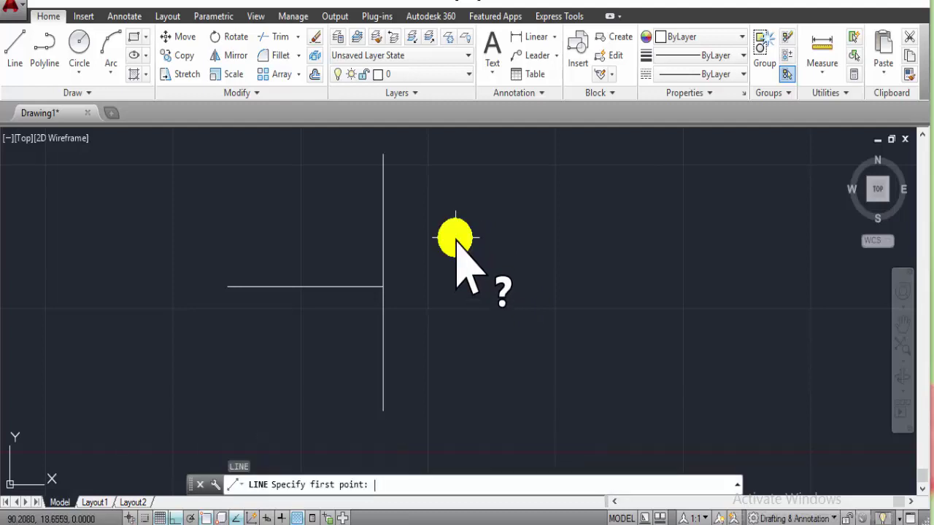
left_click(682, 237)
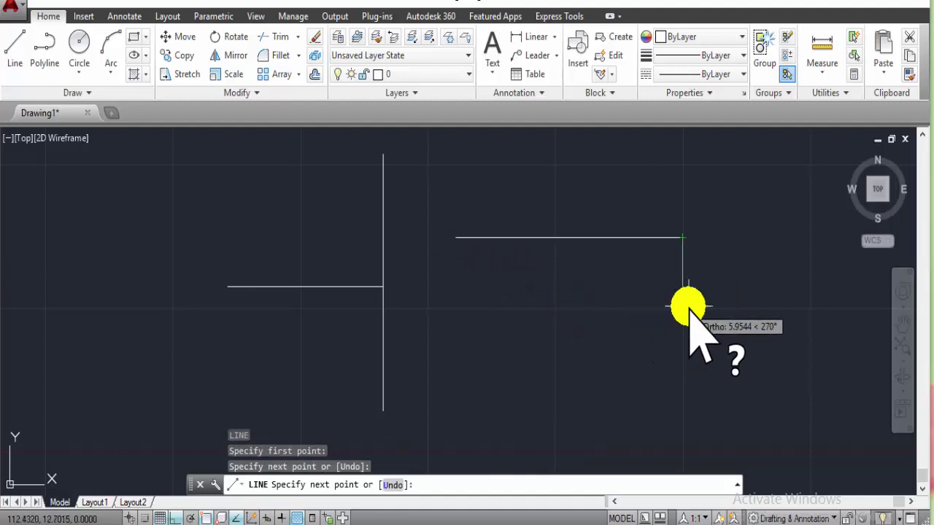
left_click(684, 370)
left_click(465, 370)
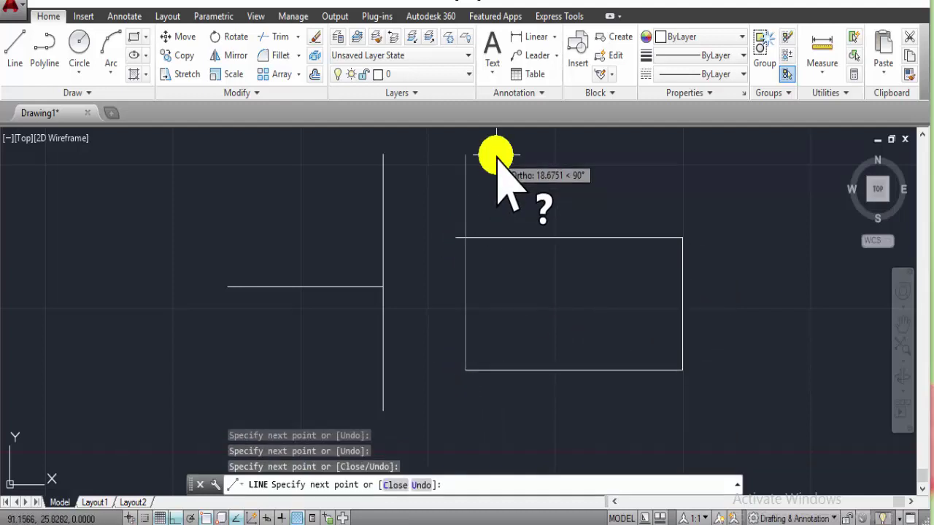
left_click(465, 155)
Step: Continue with an overlapping inner rectangle and a horizontal line running past the outline
left_click(584, 329)
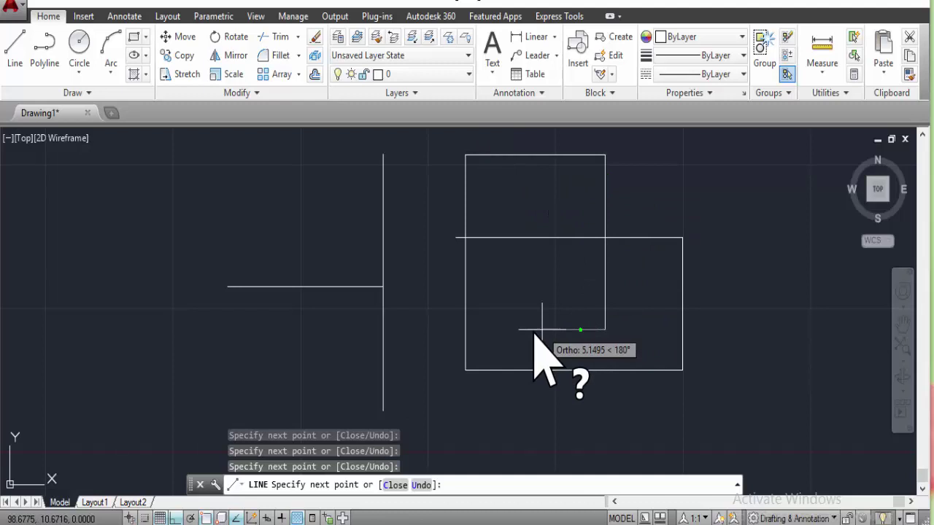
left_click(537, 328)
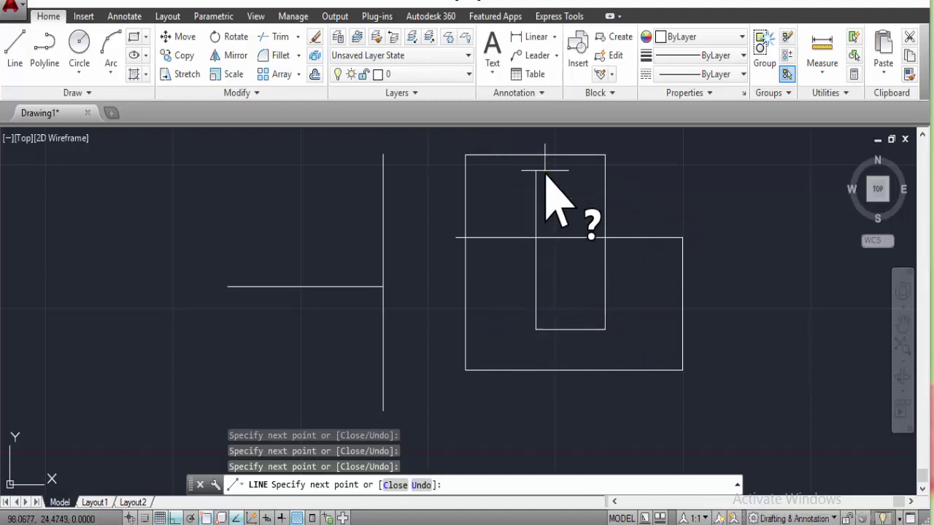
left_click(541, 170)
left_click(640, 193)
key("Escape")
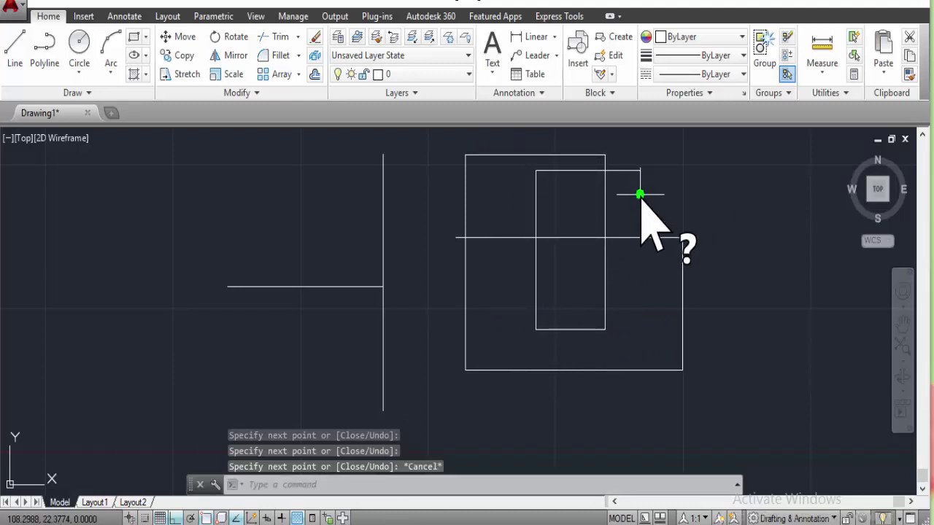
Step: Select the horizontal line and one vertical line individually to show they are separate
left_click(654, 229)
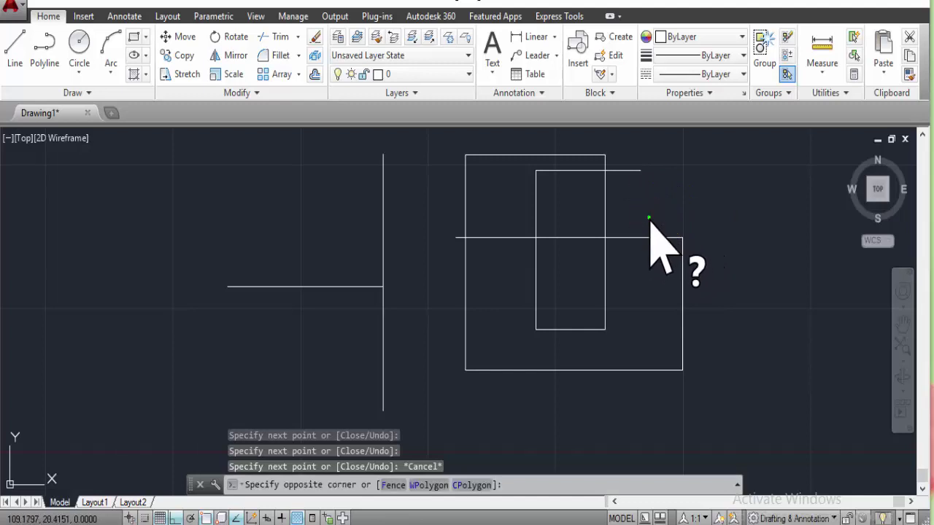
left_click(628, 293)
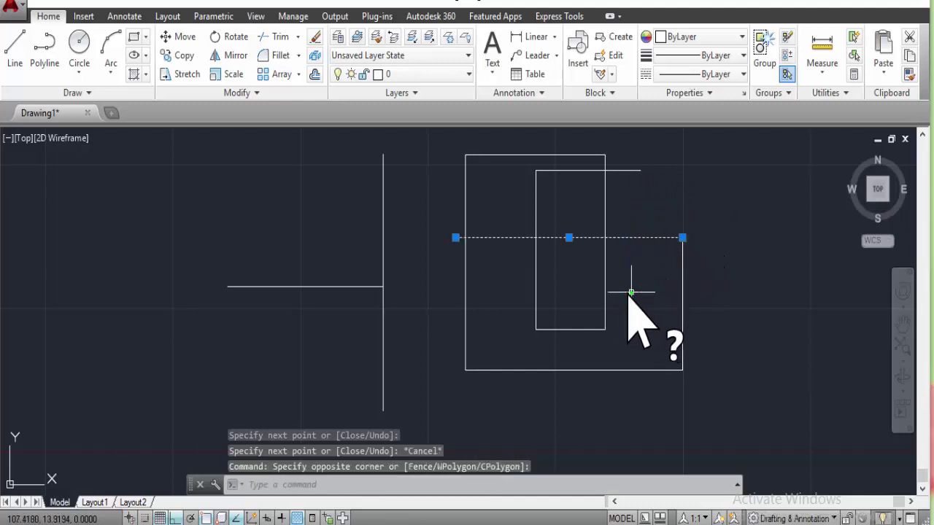
key("Escape")
left_click(635, 209)
left_click(545, 225)
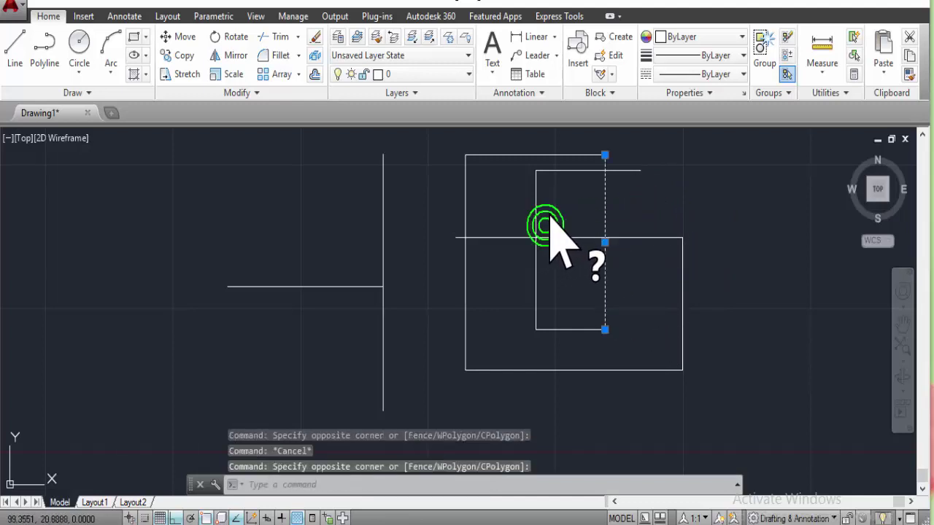
key("Escape")
left_click(563, 202)
left_click(492, 221)
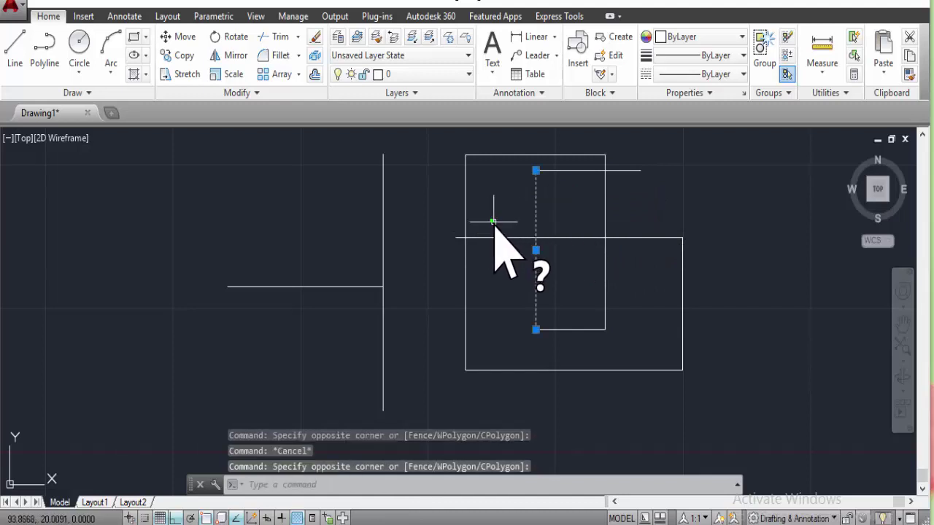
key("Escape")
left_click(712, 283)
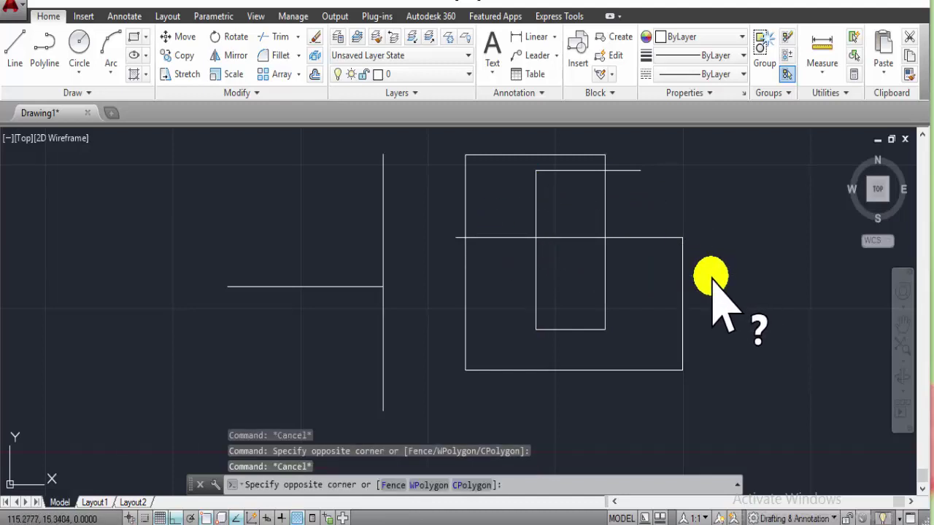
left_click(626, 321)
key("Escape")
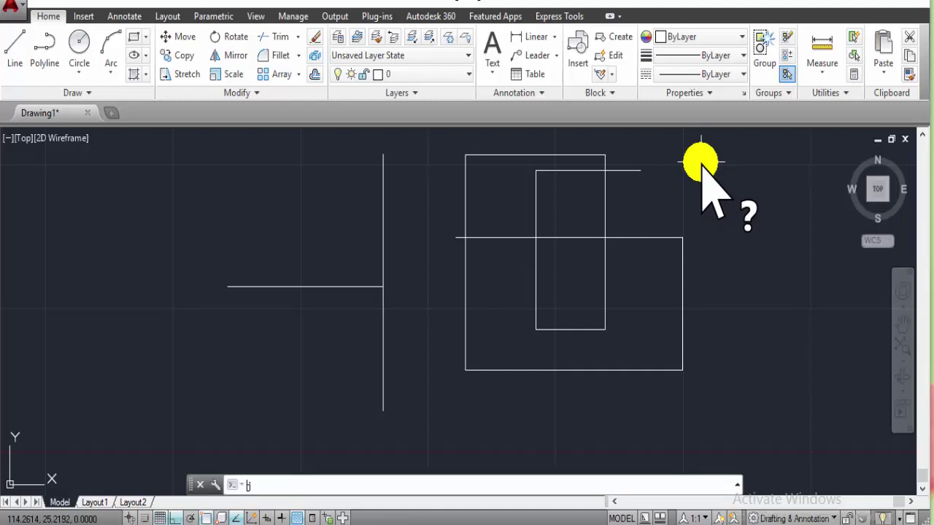
Step: Window-select all nine segments of the overlapping shapes and join them into one polyline
left_click(726, 155)
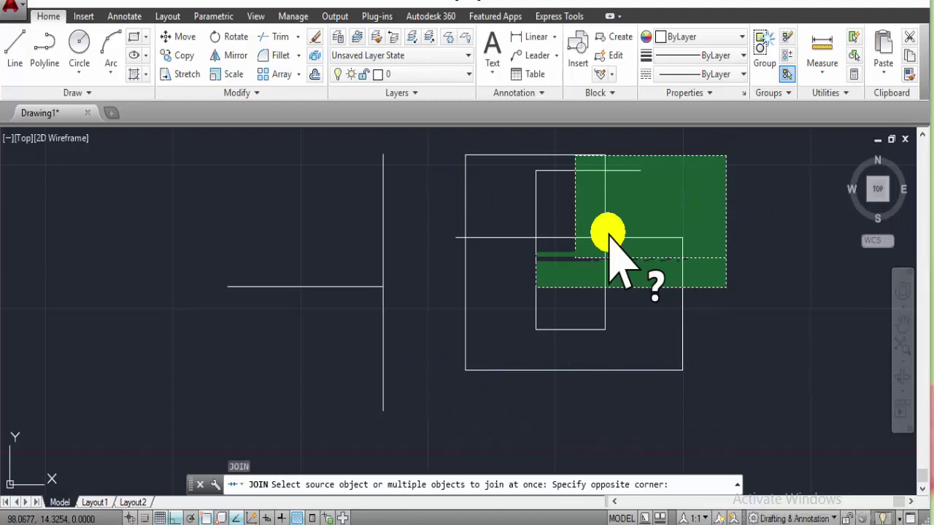
left_click(684, 169)
left_click(726, 145)
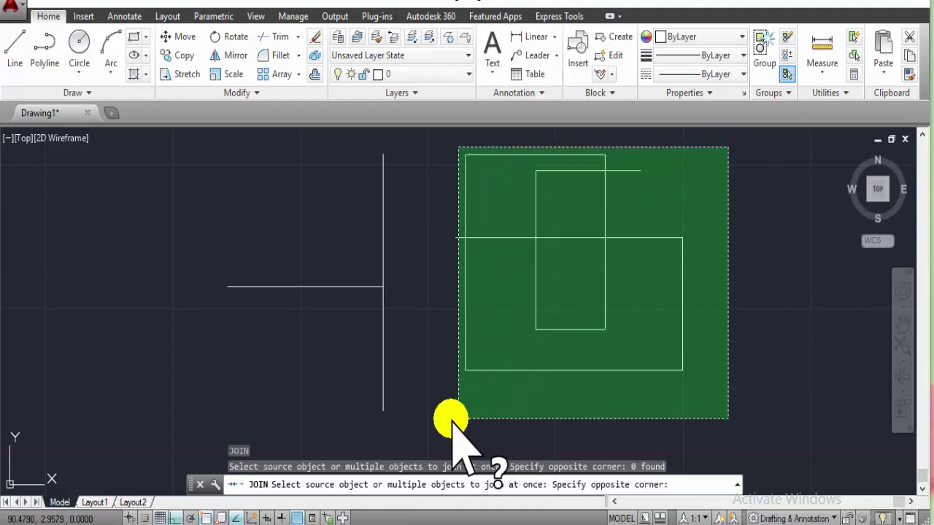
left_click(430, 417)
right_click(566, 372)
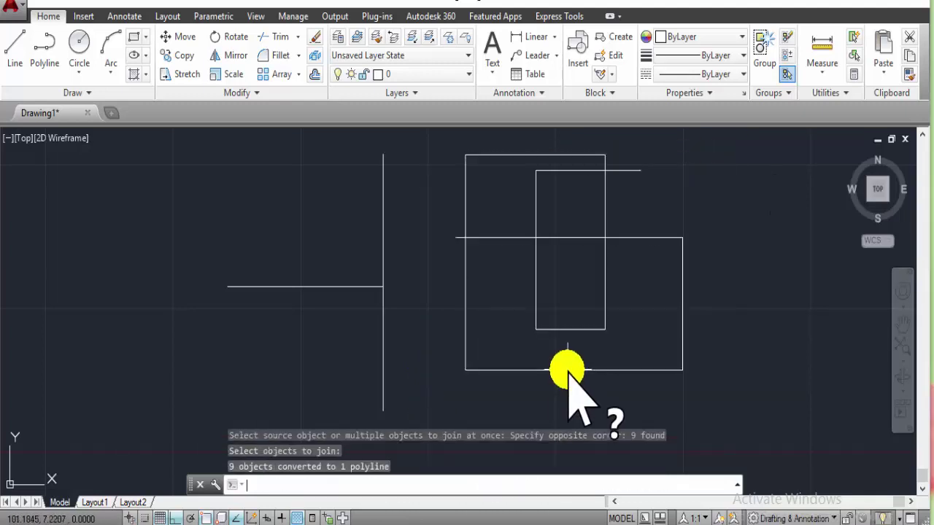
Step: Select the joined figure to confirm it is a single polyline
left_click(640, 145)
left_click(630, 197)
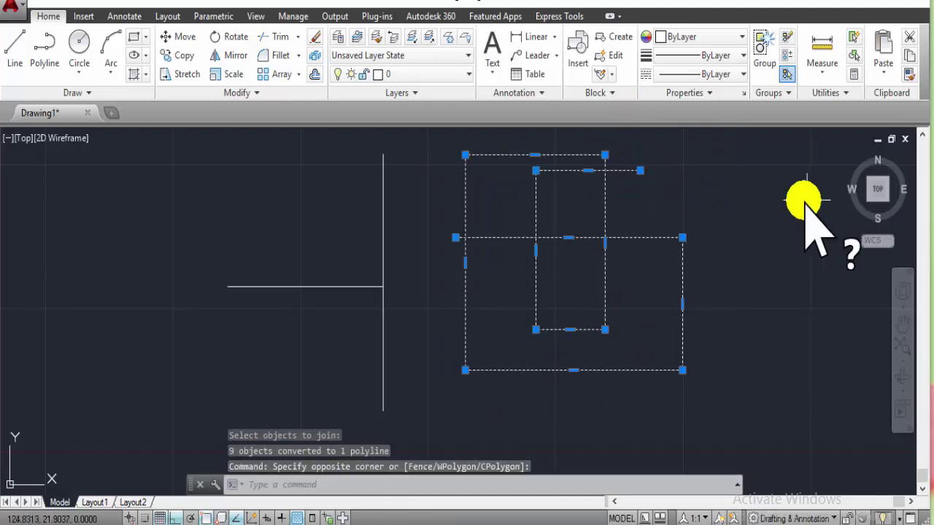
key("Escape")
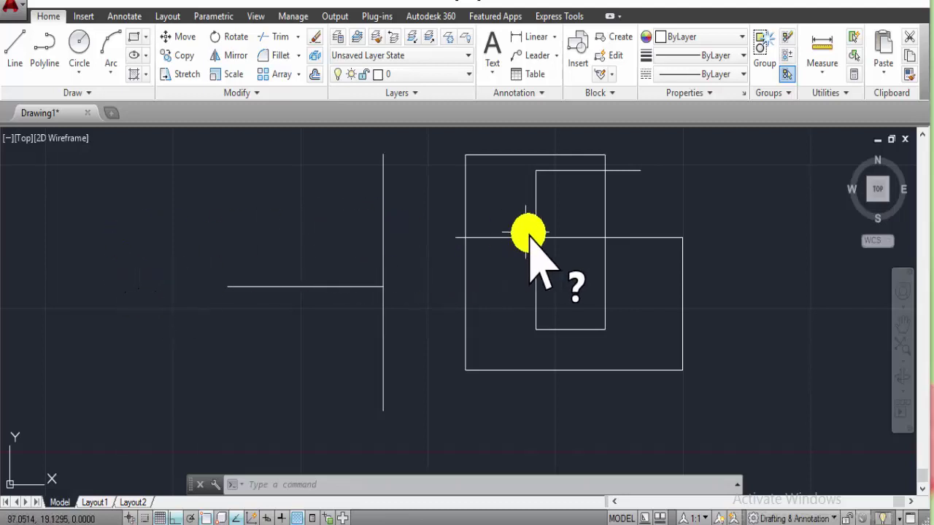
Step: Draw a horizontal line through three points in the empty space right of the shapes
middle_click_drag(788, 266, 496, 271)
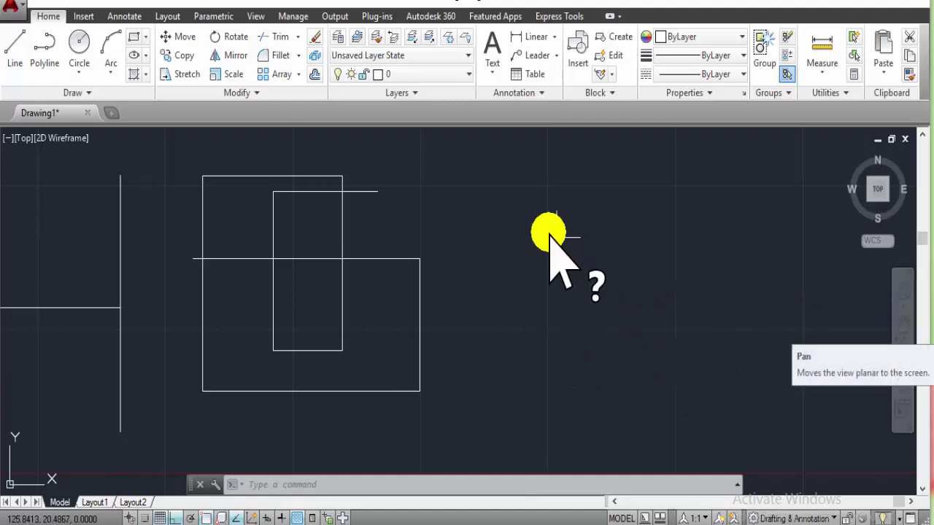
type("1")
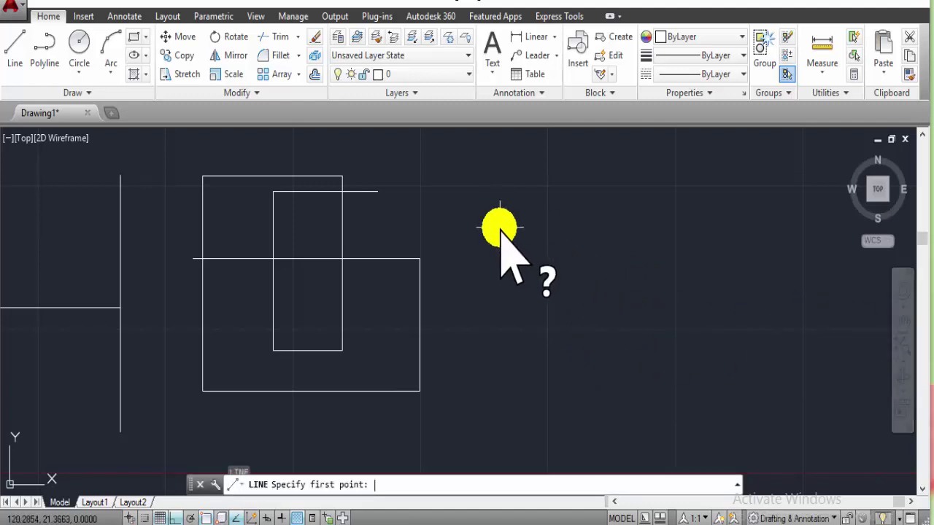
left_click(499, 260)
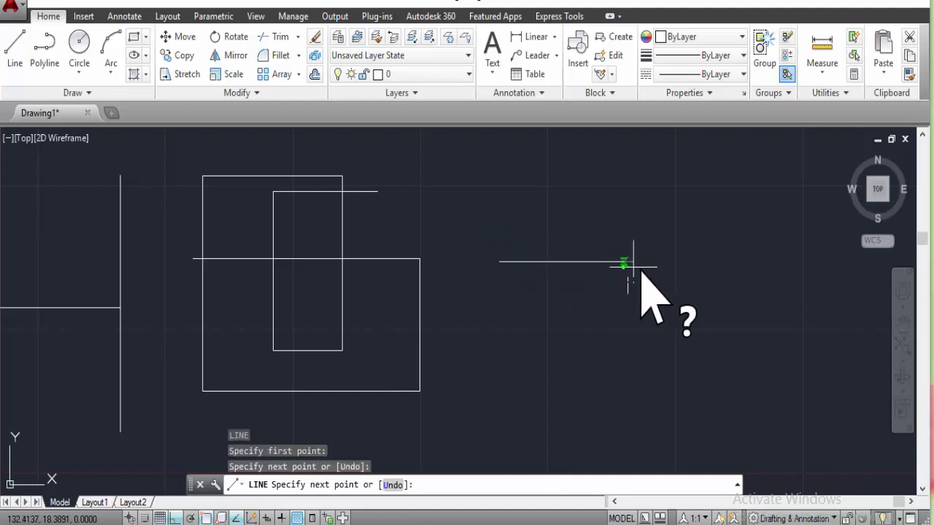
left_click(731, 261)
left_click(825, 261)
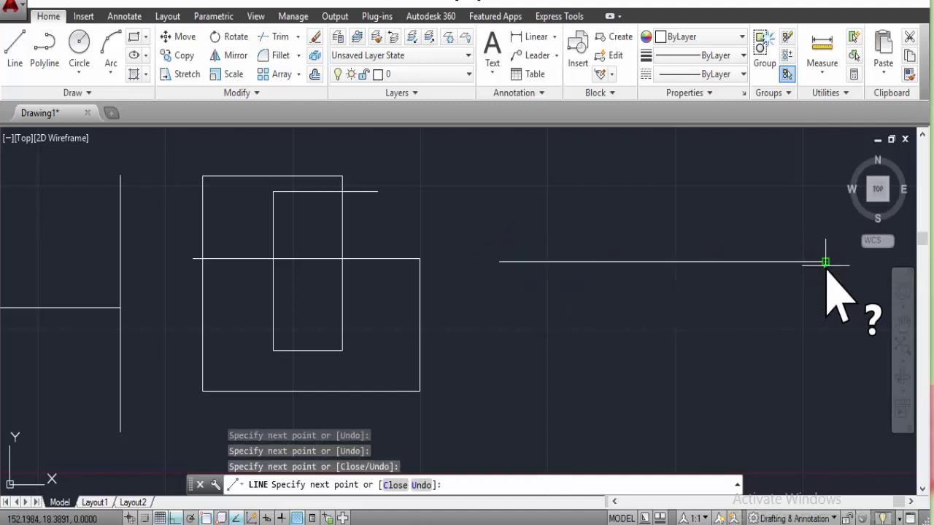
key("Escape")
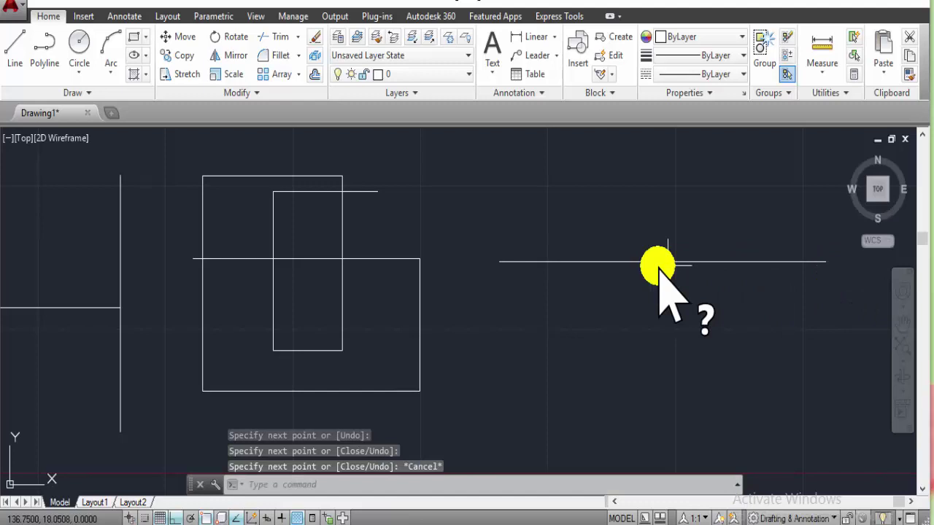
Step: Select the line's right segment to show it is a separate object
left_click(781, 225)
left_click(779, 280)
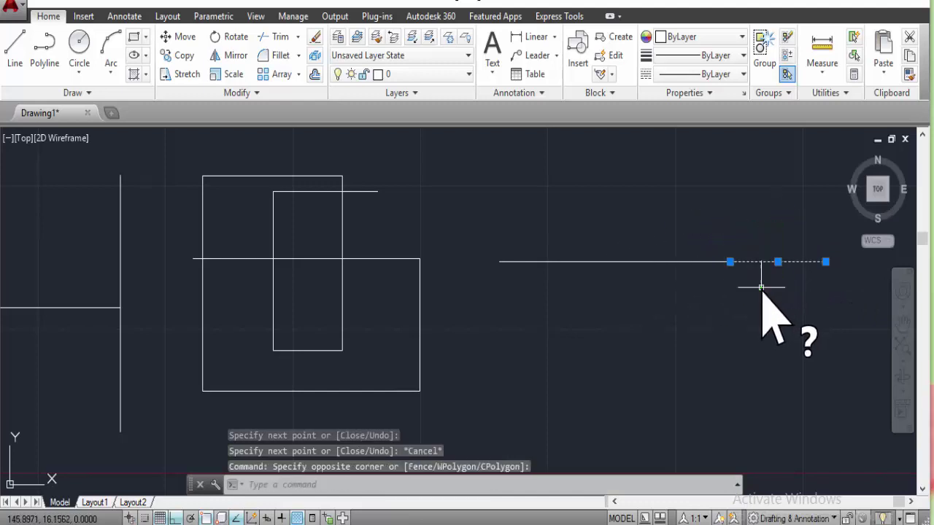
key("Escape")
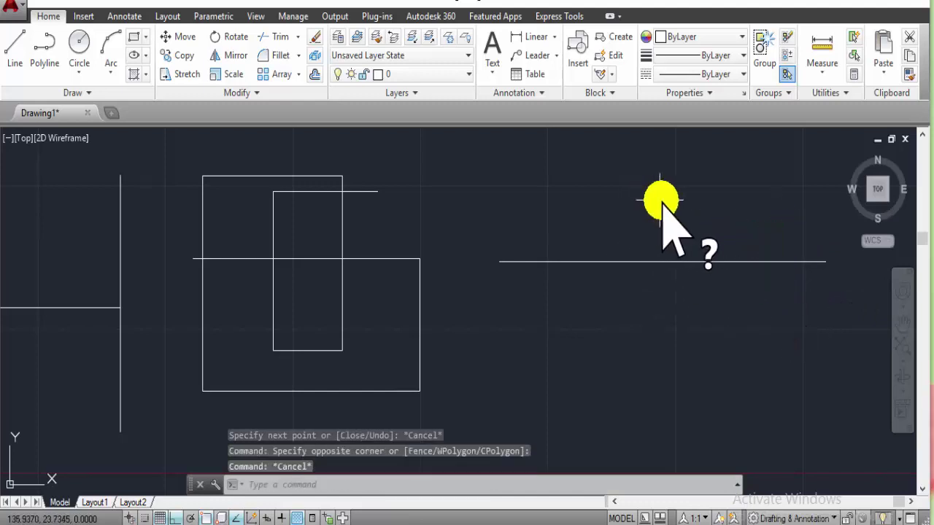
Step: Select the new line's segments and merge them into one line with JOIN
left_click(770, 221)
left_click(542, 312)
left_click(546, 202)
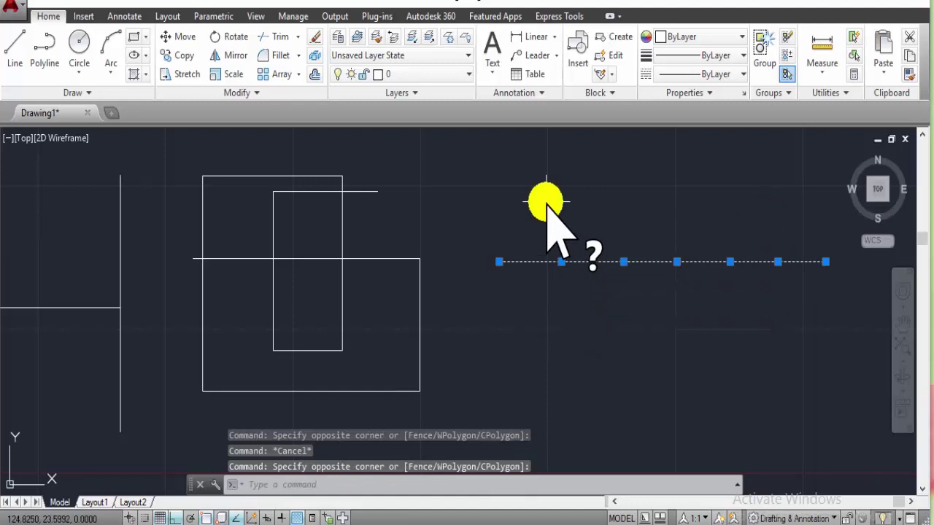
type("j")
key("Return")
Step: Select the joined line to confirm it is one piece
left_click(835, 241)
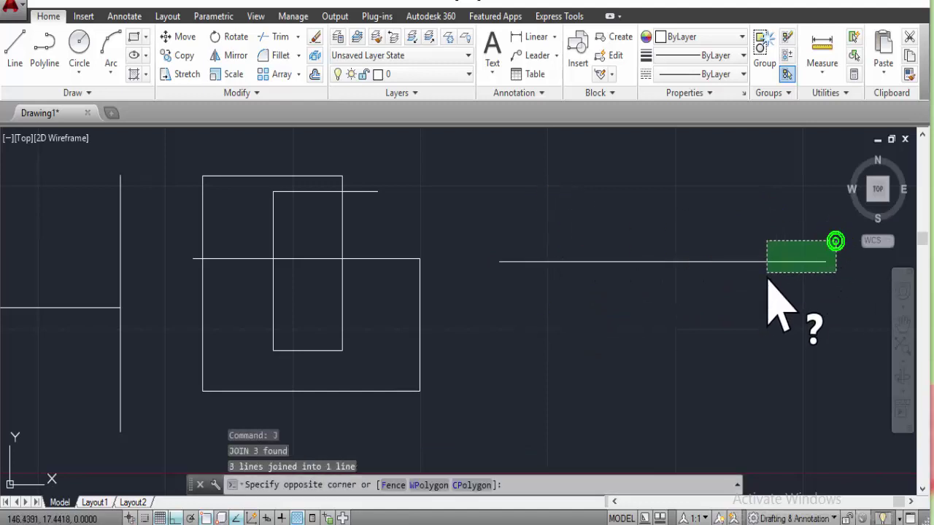
left_click(765, 279)
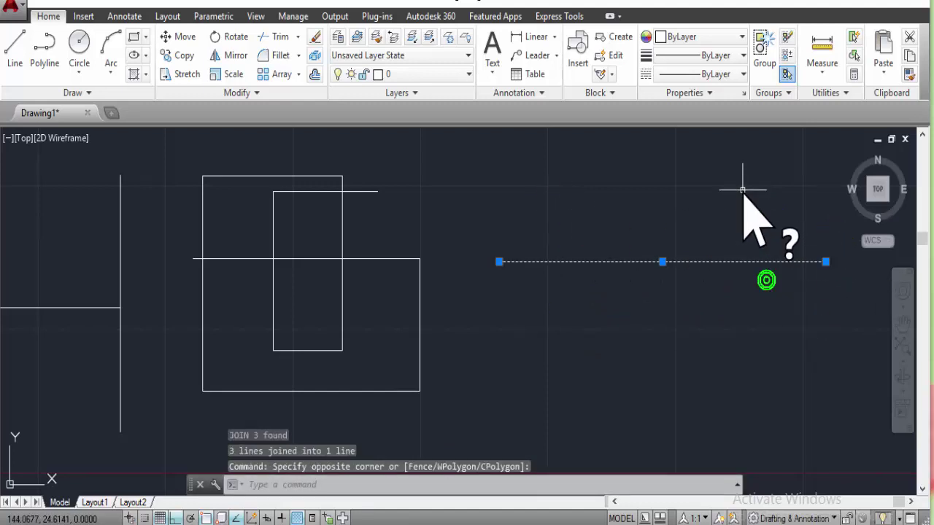
key("Escape")
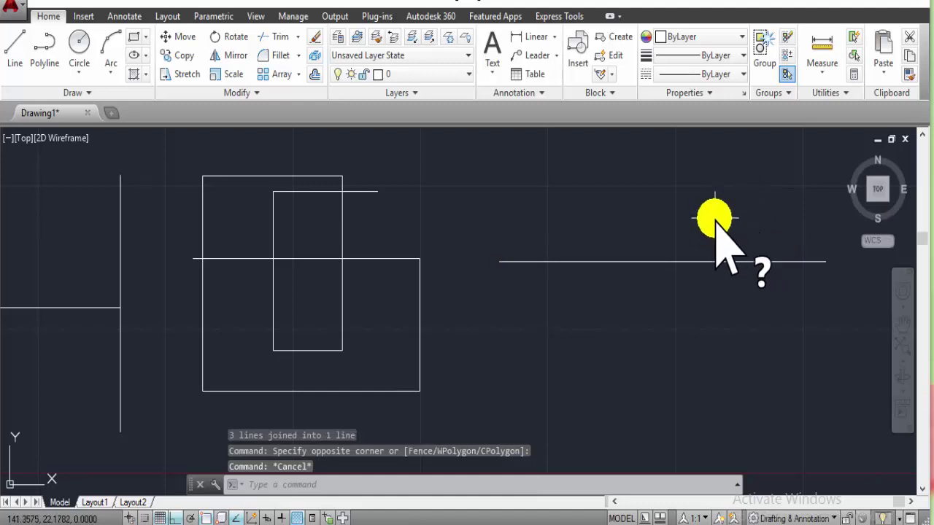
Step: Use BREAK to remove the span between the line's right end area and a point further left
type("br")
key("Return")
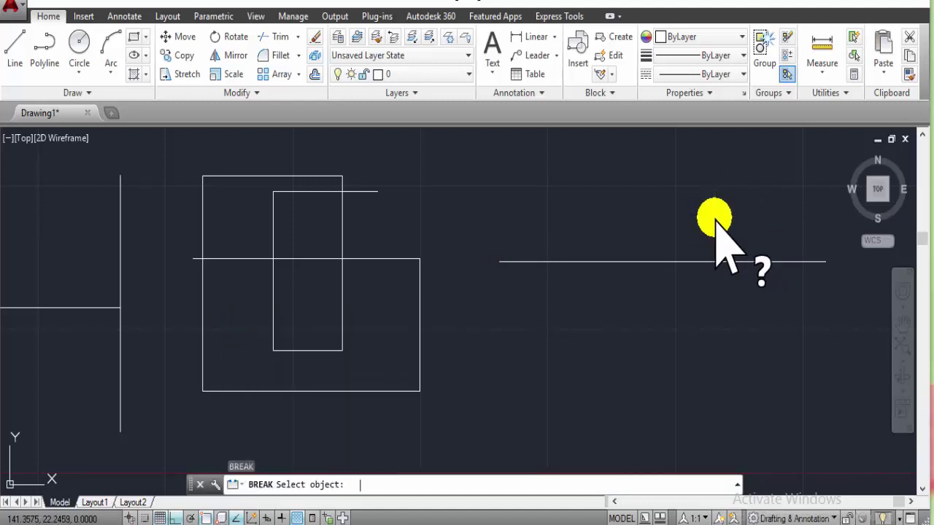
left_click(809, 261)
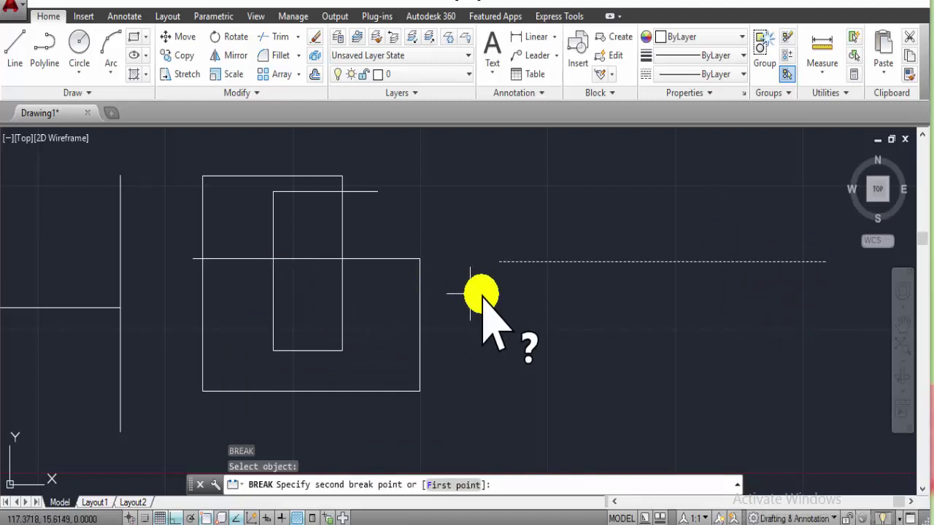
left_click(678, 261)
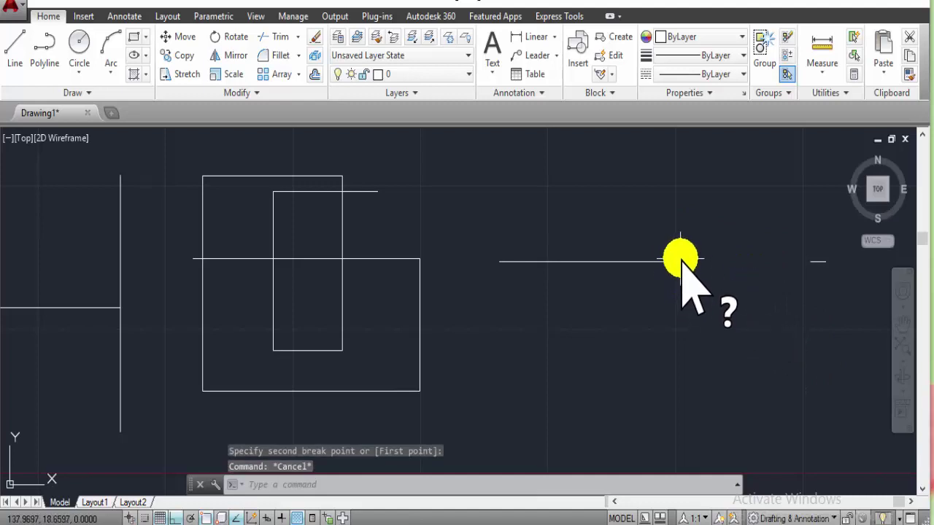
Step: Use BREAK again to remove the span from the previous gap leftward, shortening the left piece
type("br")
key("Return")
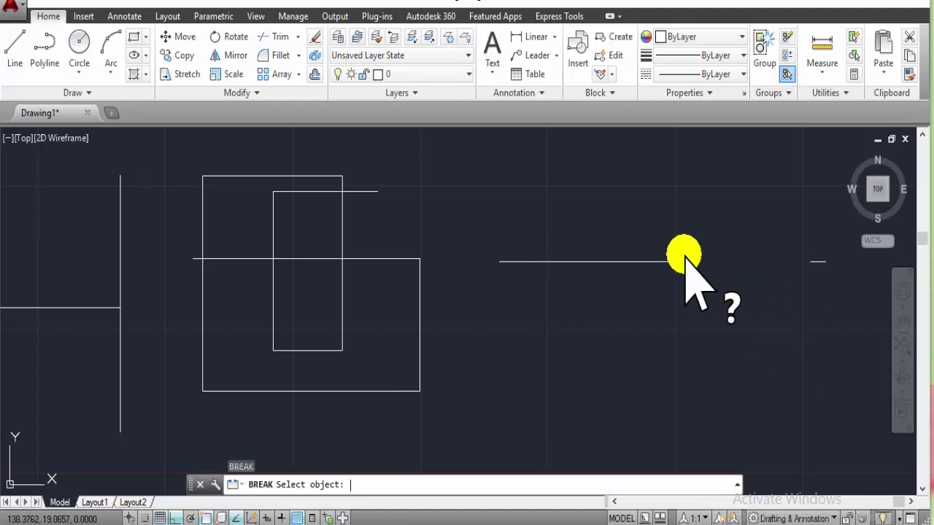
left_click(674, 261)
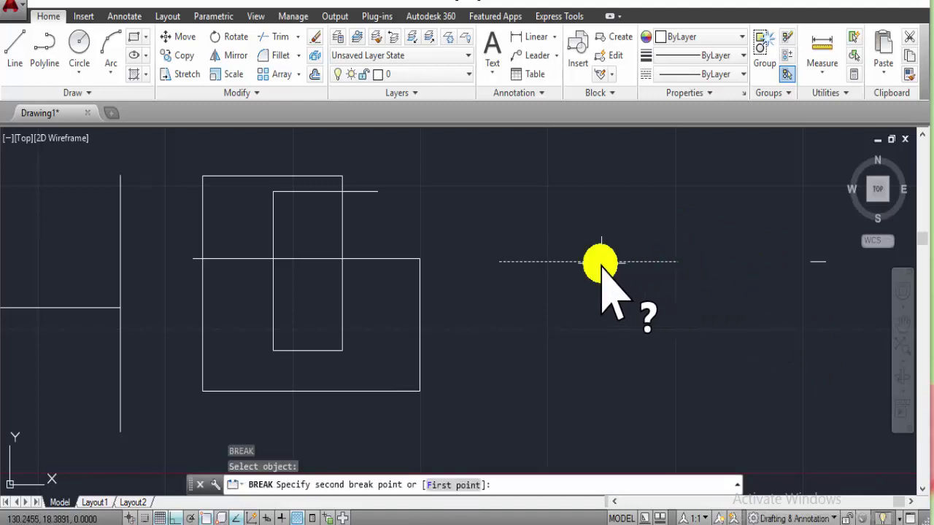
left_click(560, 260)
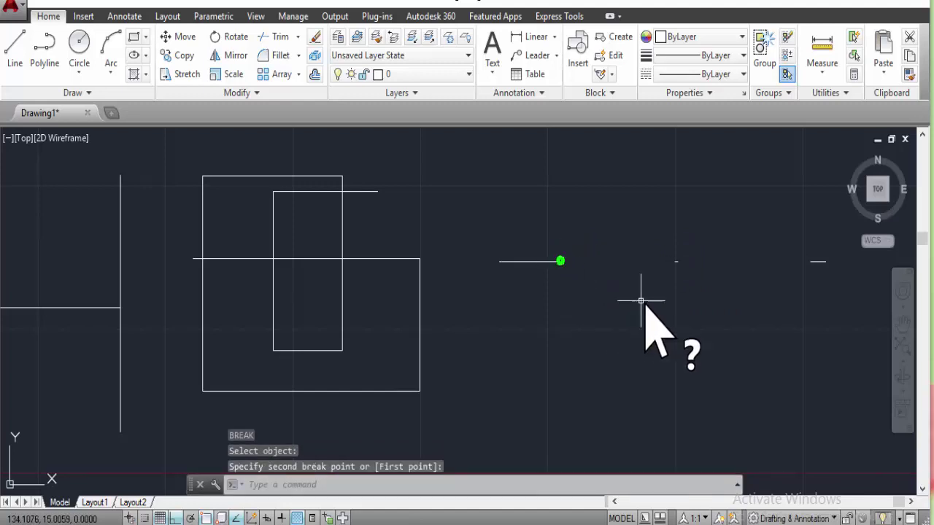